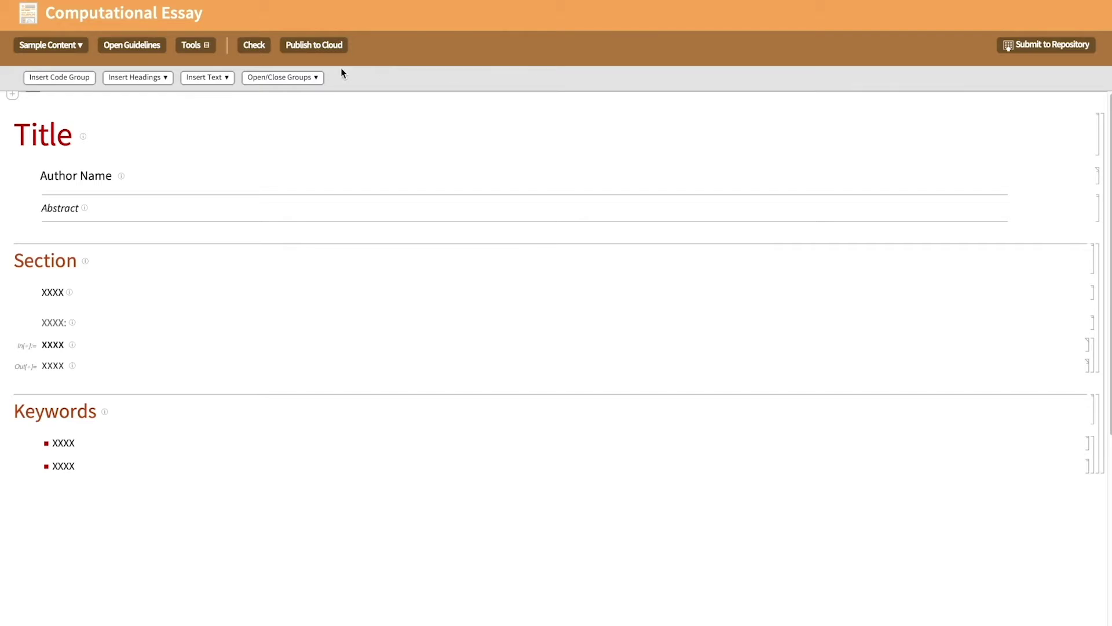
Show the Sample Content options in the Computational Essay template toolbar
left_click(84, 44)
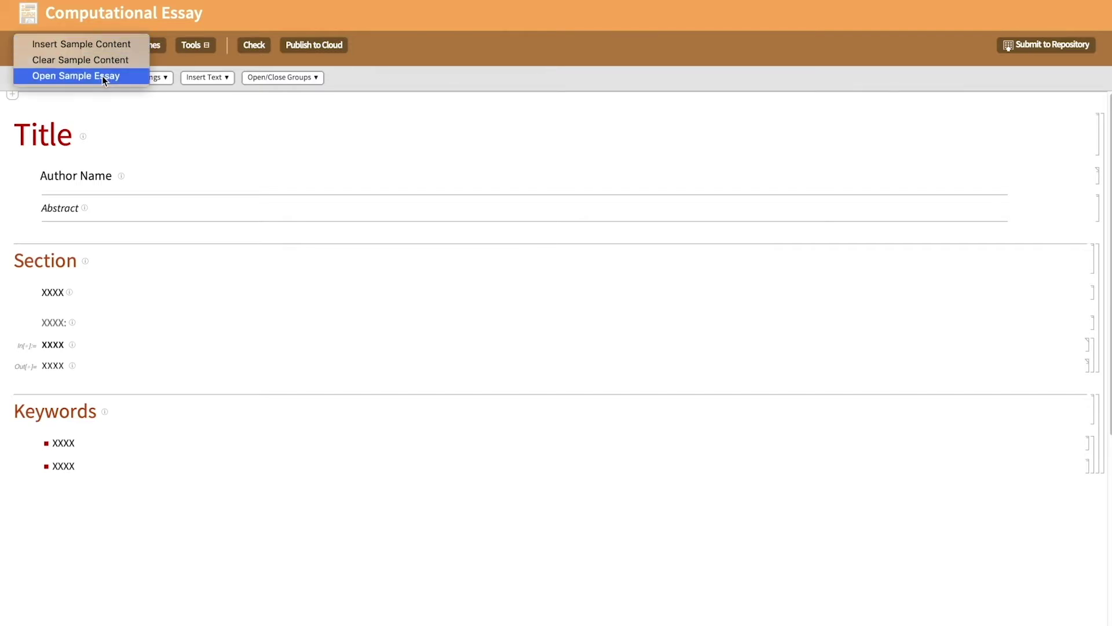
left_click(102, 76)
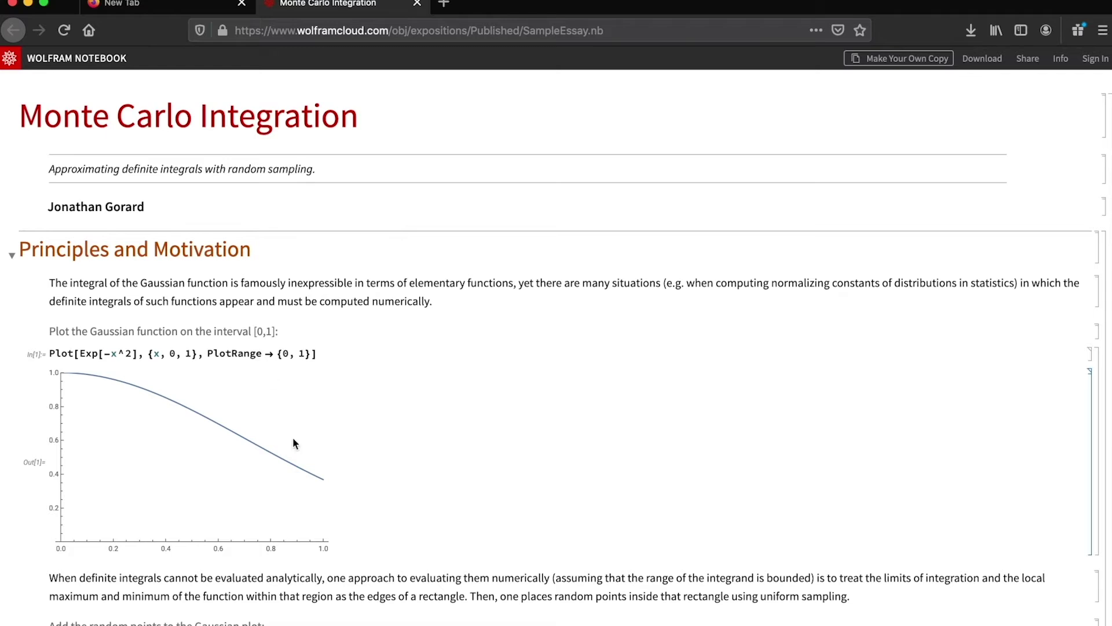
key("super+Tab")
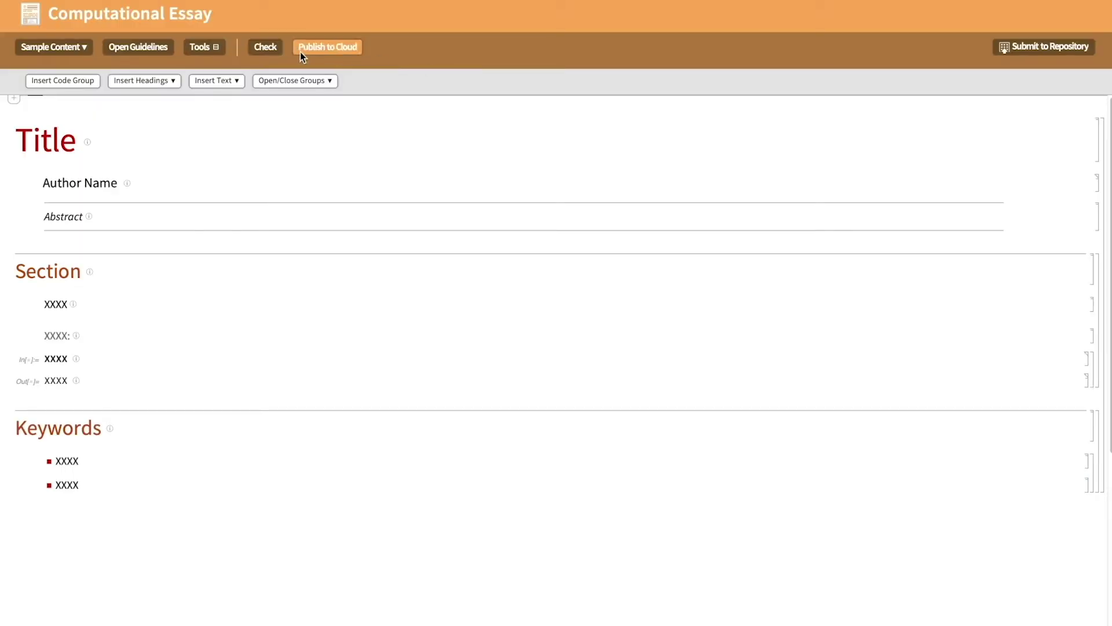
left_click(169, 52)
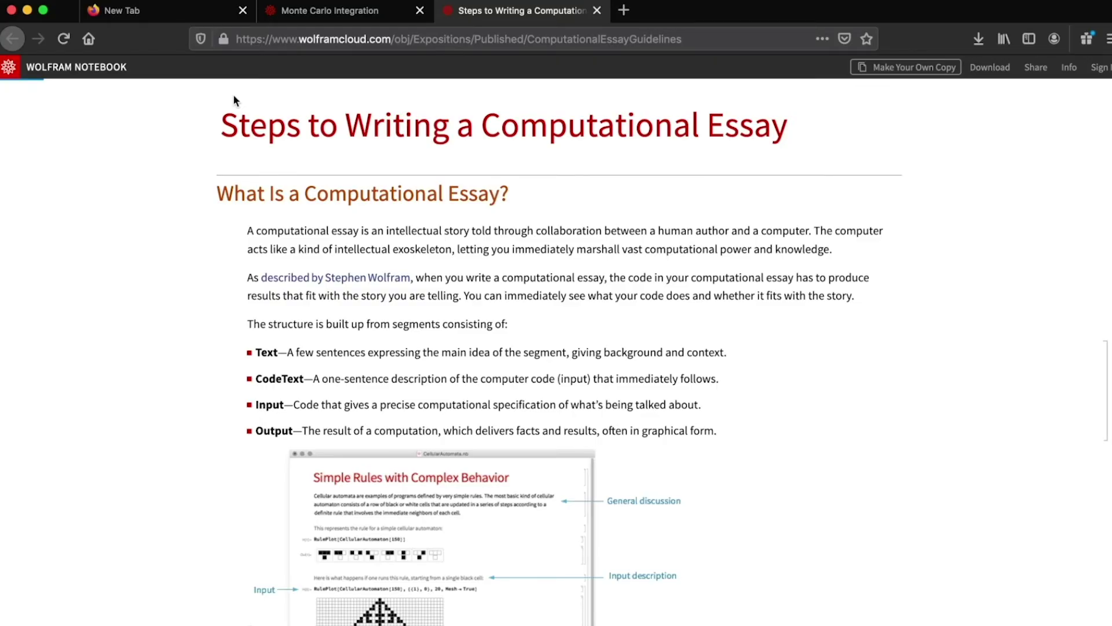
key("super+Tab")
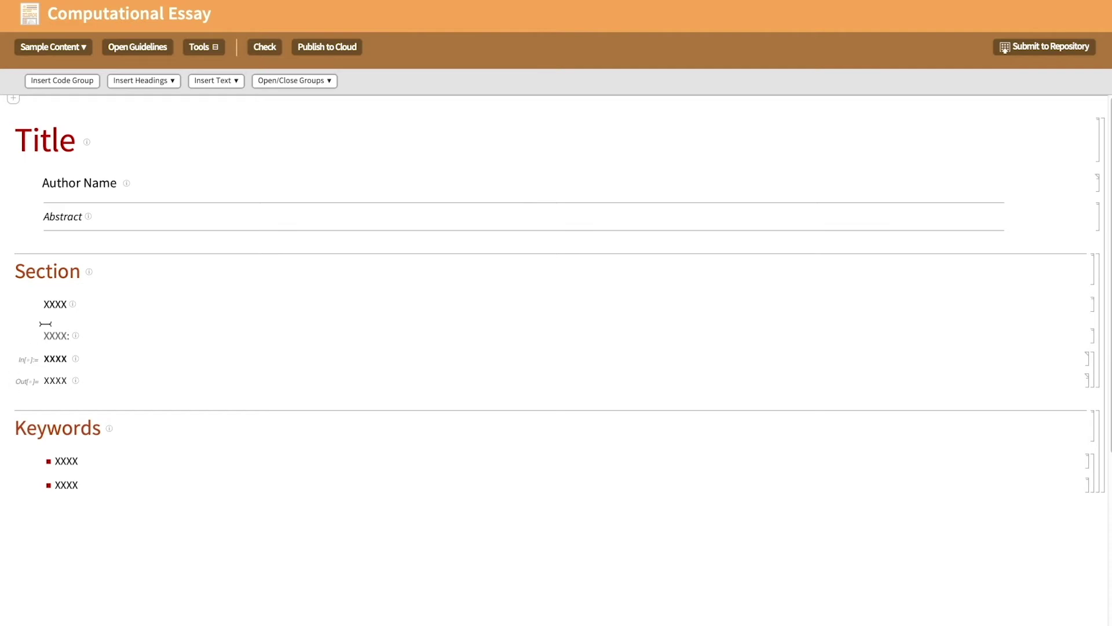
Change the first Section placeholder to 'Sample text' and collapse the Tools toolbar
left_click(44, 305)
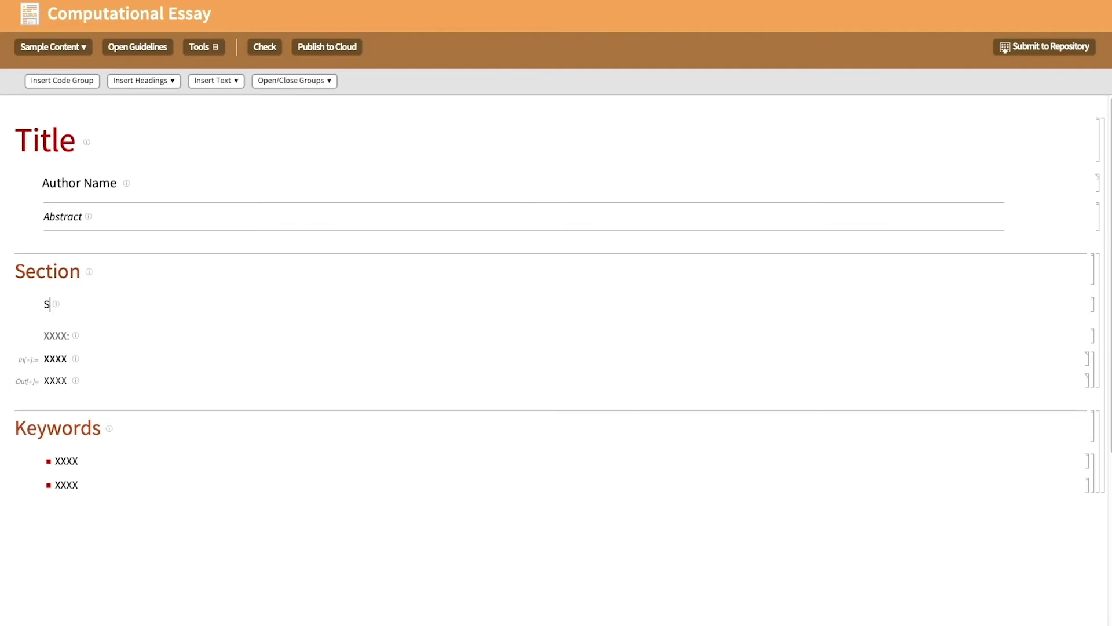
type("Sample text")
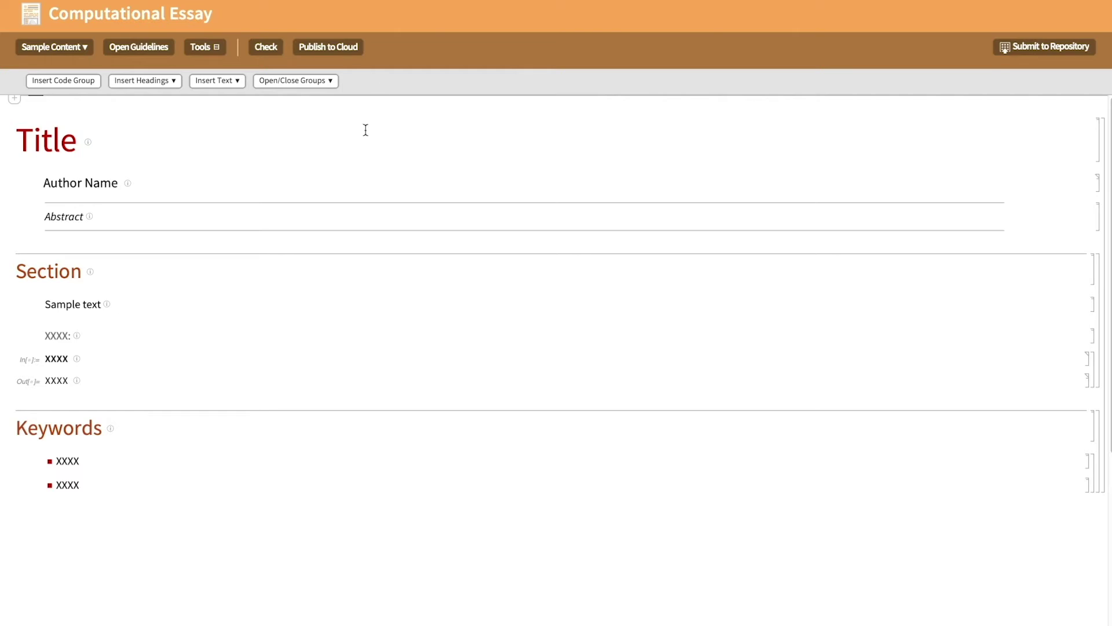
left_click(105, 304)
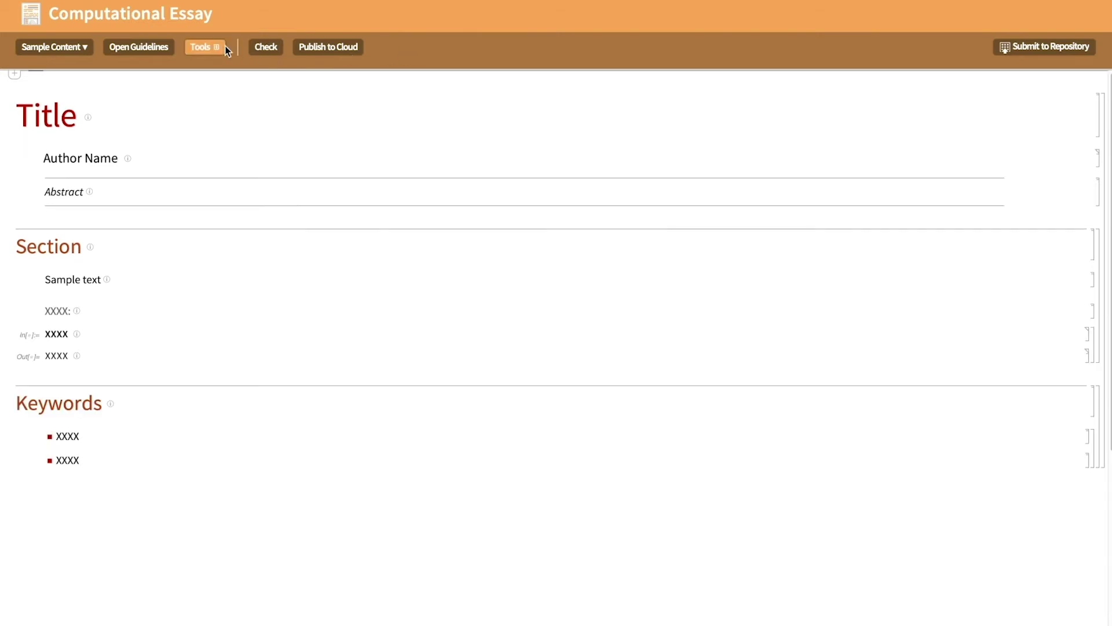
Restore the Tools toolbar and preview the Insert Headings and Insert Text types
left_click(205, 46)
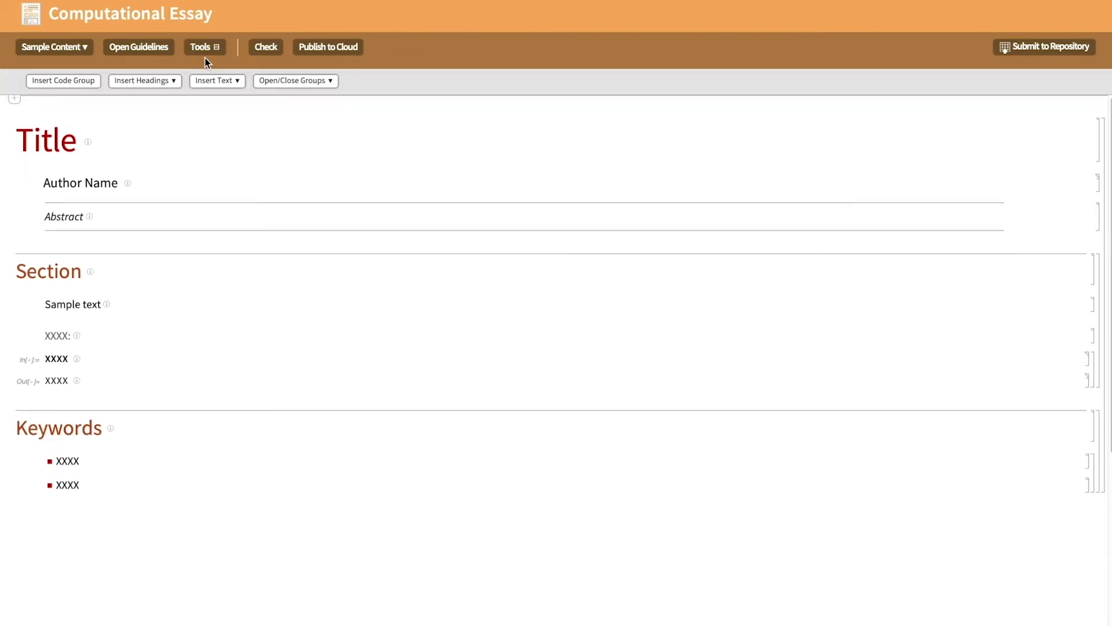
left_click(144, 80)
left_click(383, 79)
left_click(220, 85)
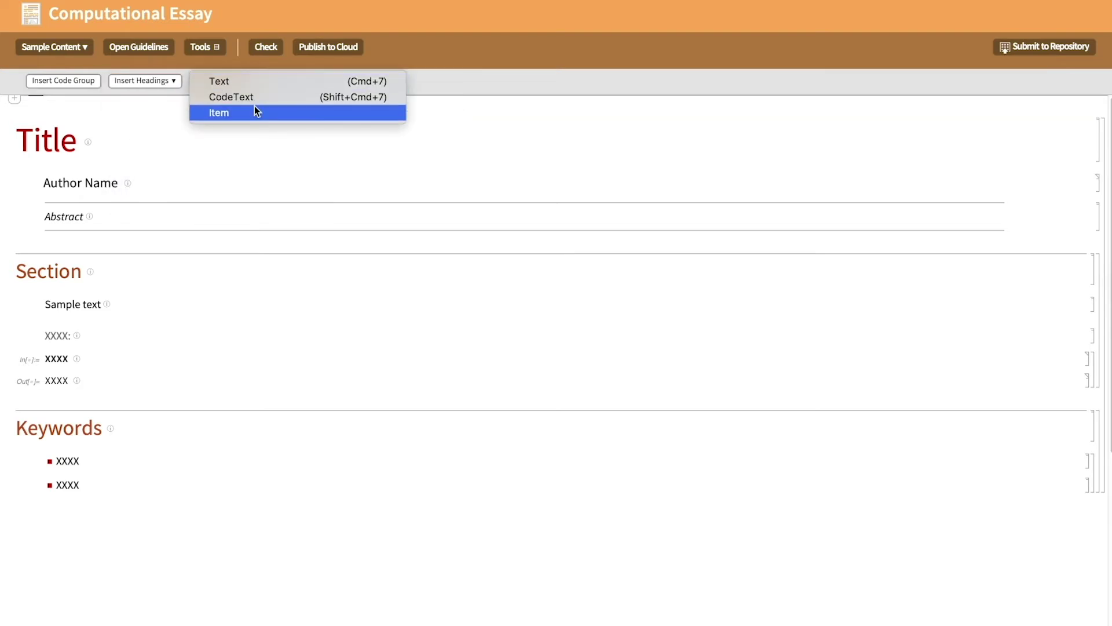
left_click(427, 80)
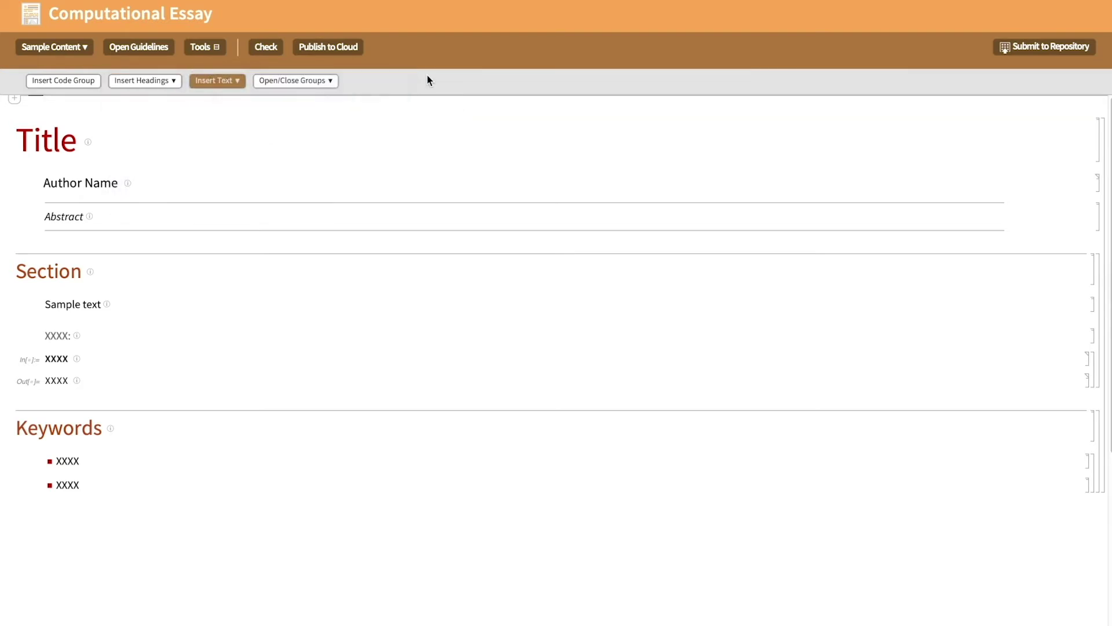
Preview the Open/Close Groups options without changes, then check the essay for problems
left_click(324, 84)
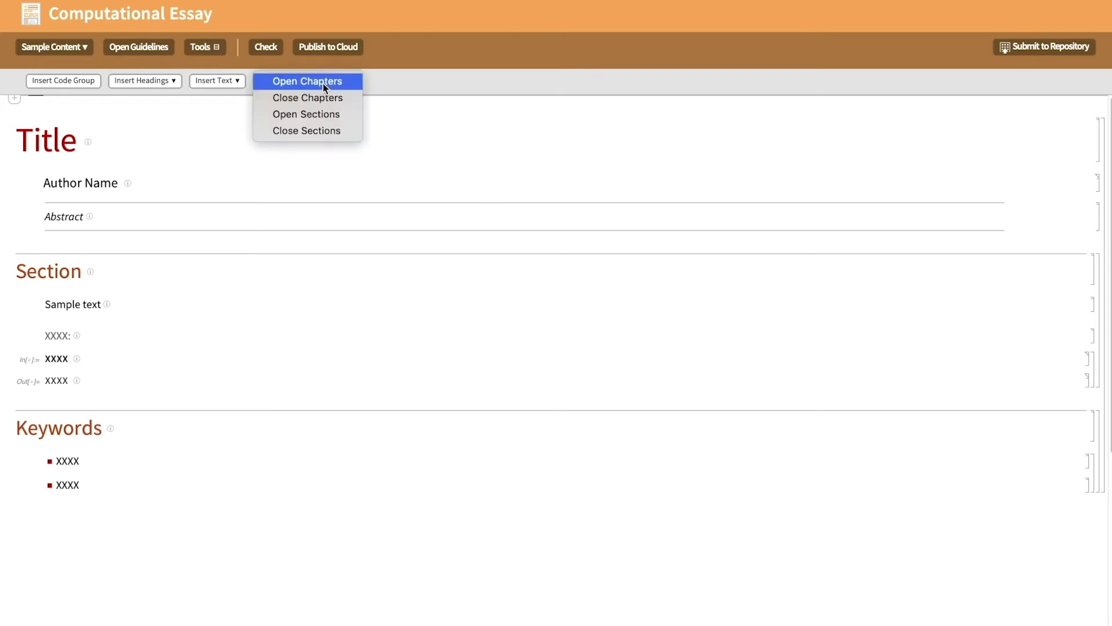
left_click(322, 83)
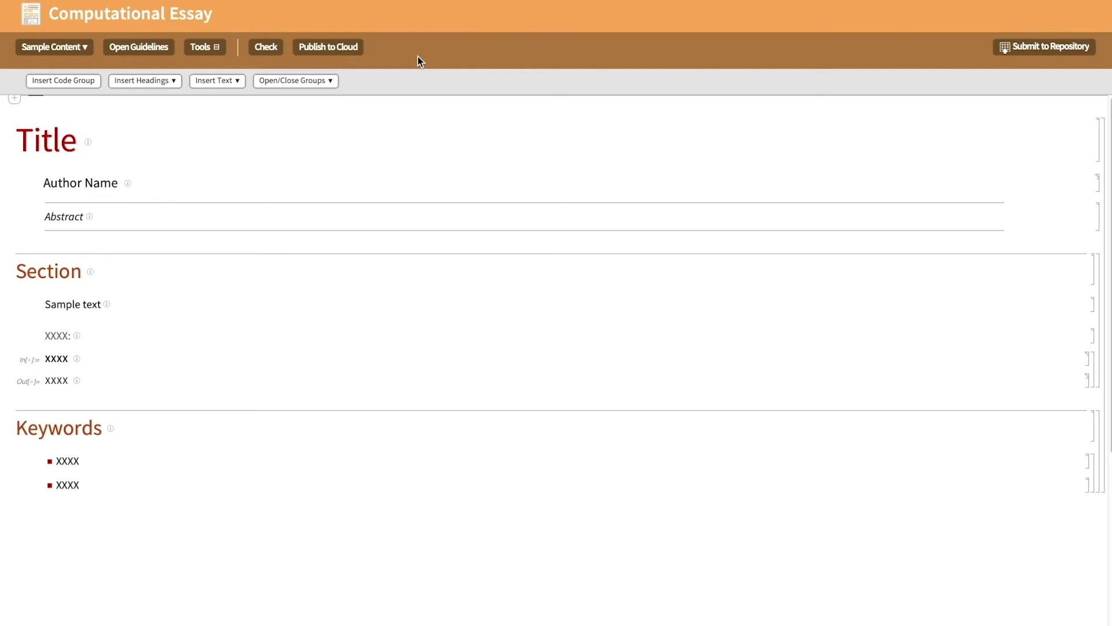
left_click(266, 45)
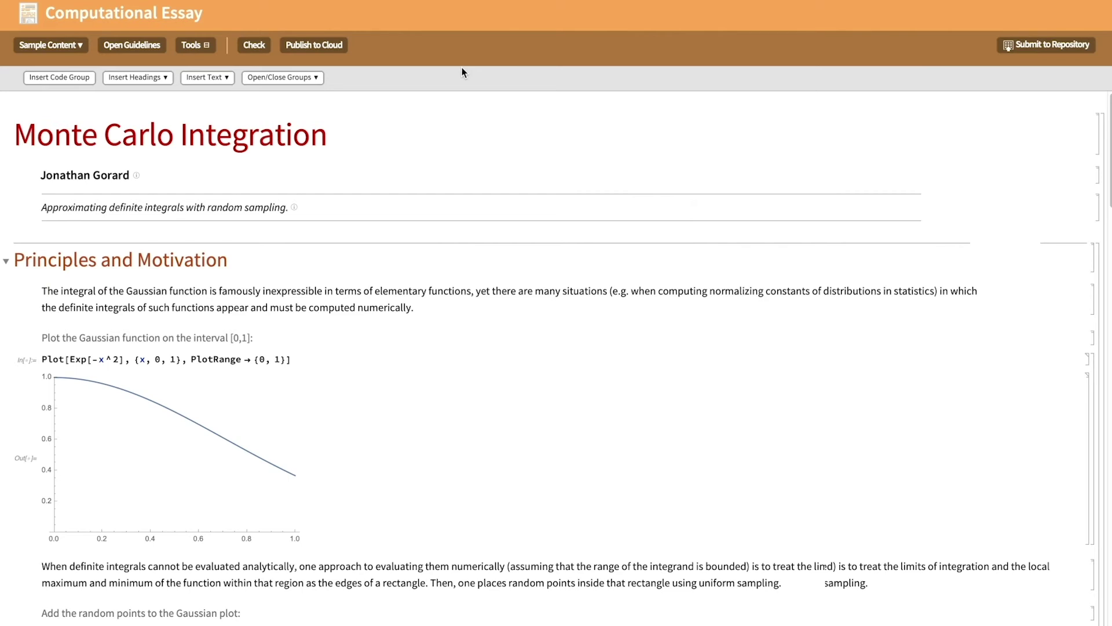
Start publishing the Monte Carlo Integration essay with Publish to Cloud
left_click(336, 43)
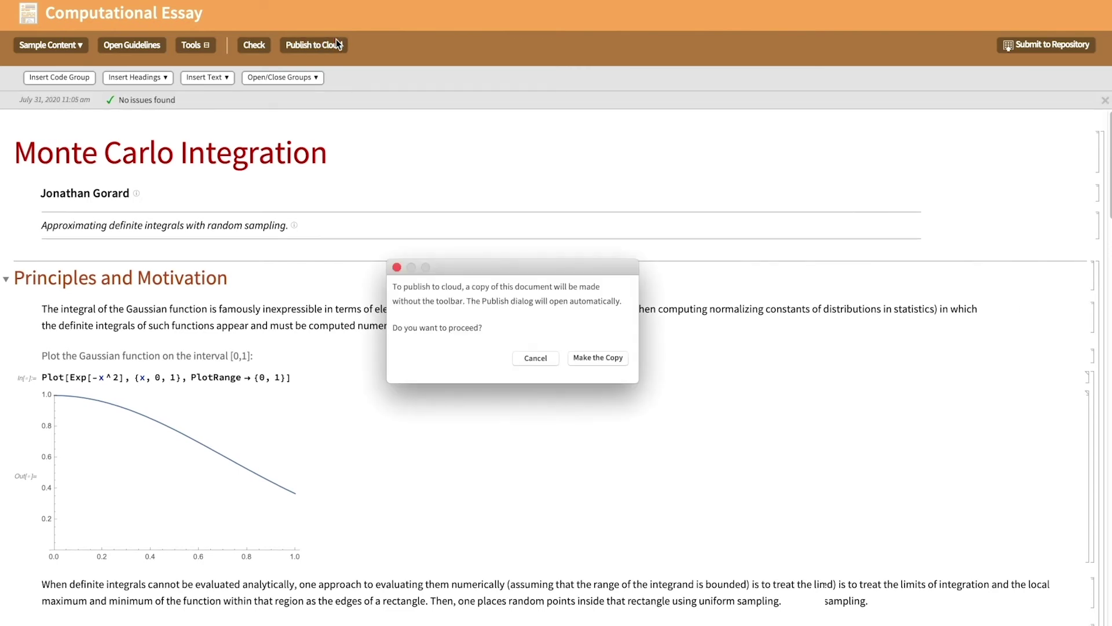
Accept a toolbar-free copy and publish it to the cloud as 'SampleEssay'
left_click(618, 358)
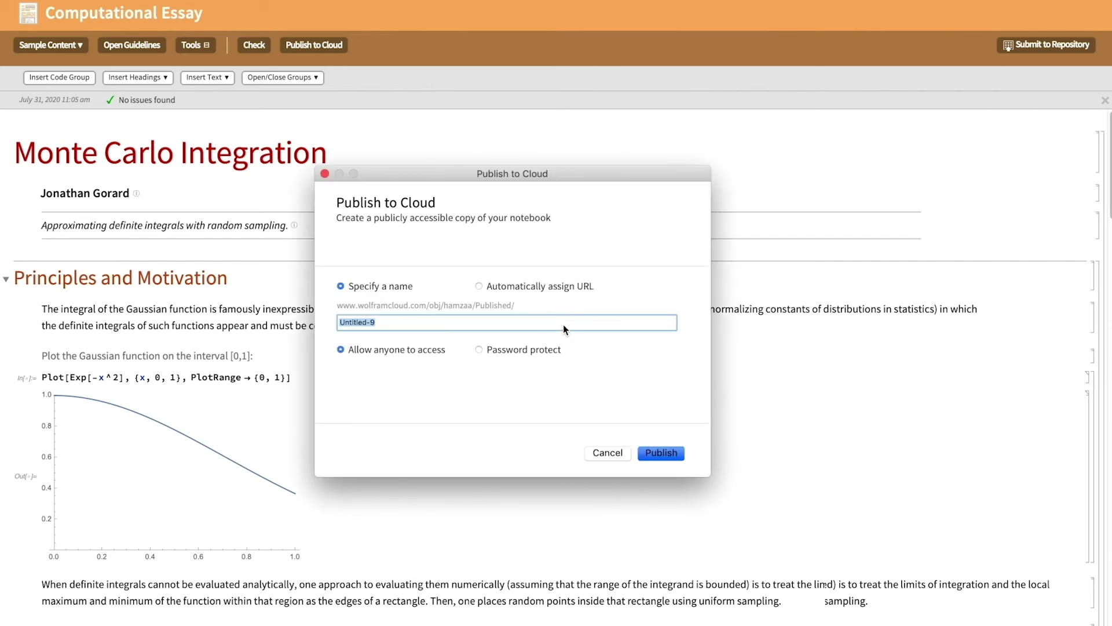
type("Sample")
type("Essay")
left_click(662, 452)
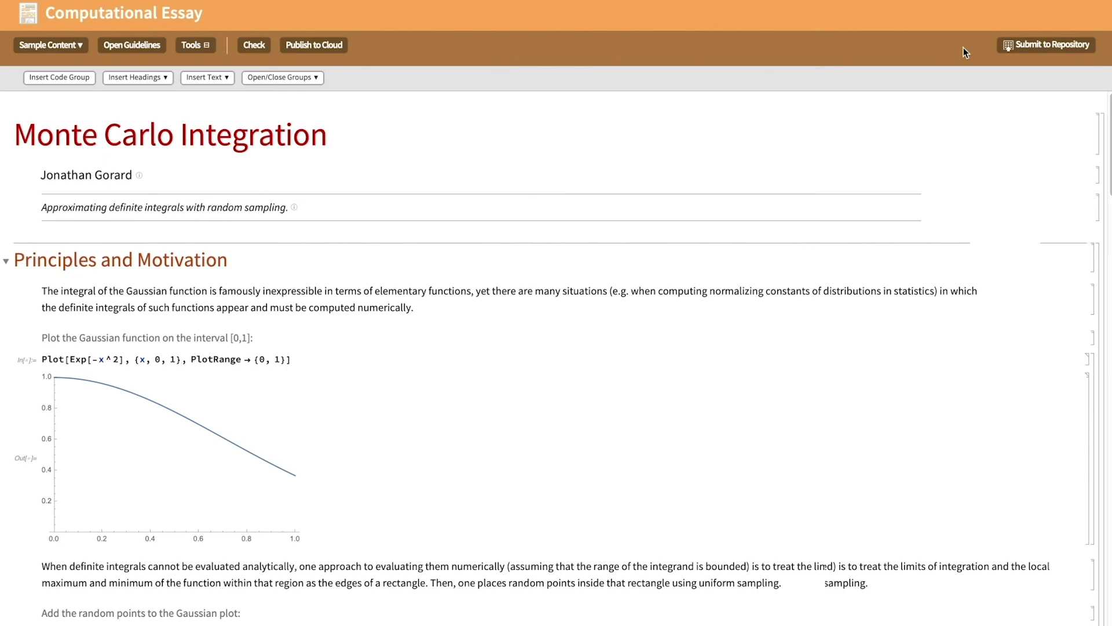
Submit the Monte Carlo essay to the repository and acknowledge the confirmation
left_click(1046, 44)
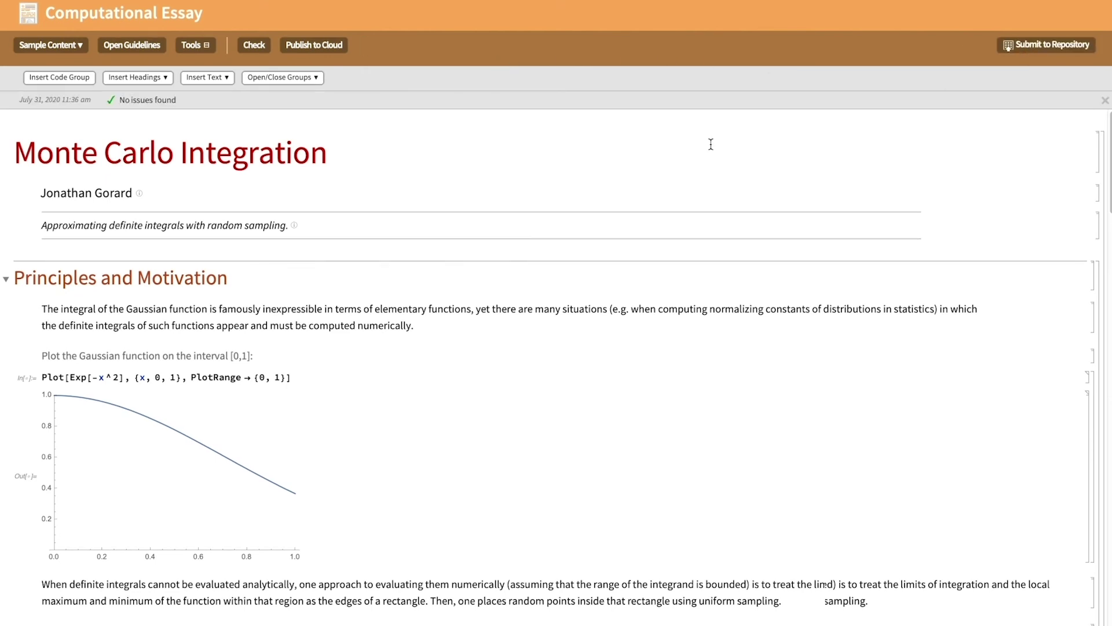
scroll(711, 144, "down", 10)
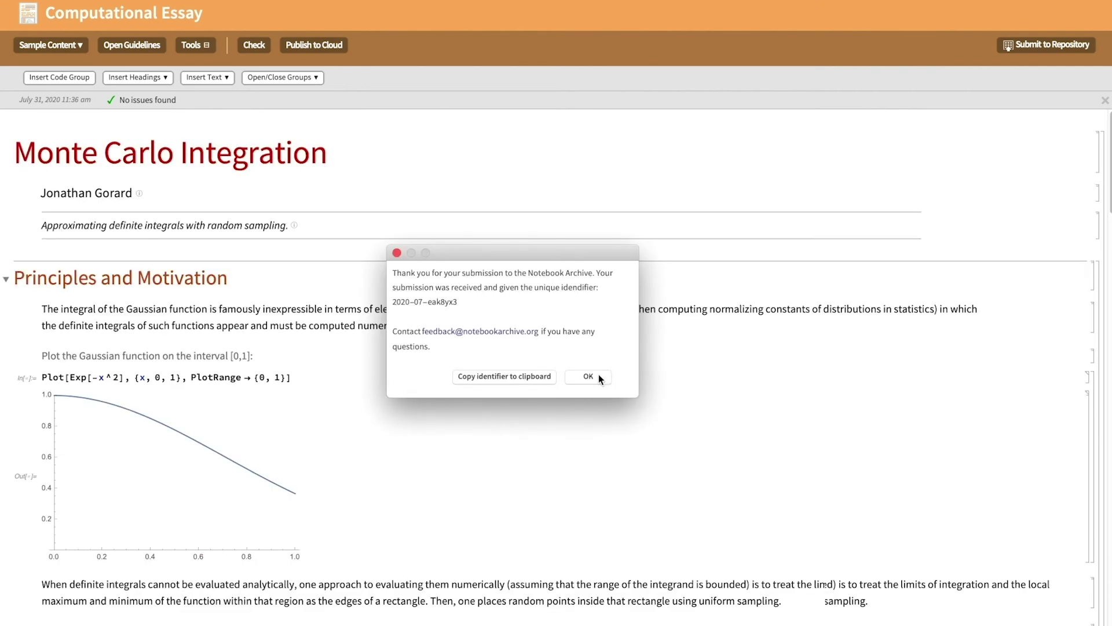
left_click(599, 374)
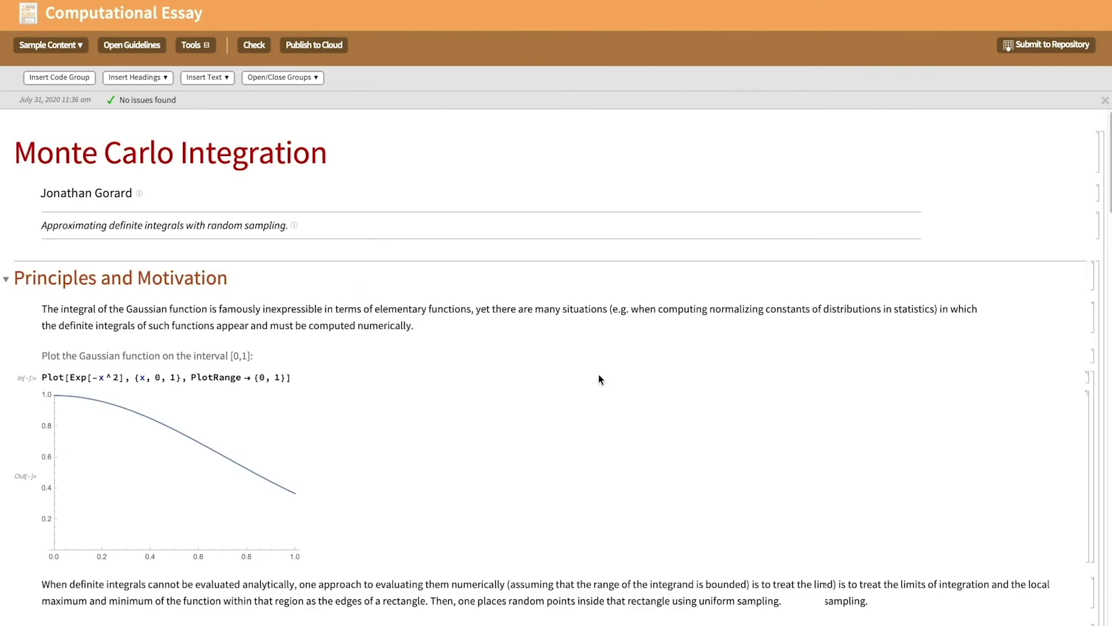